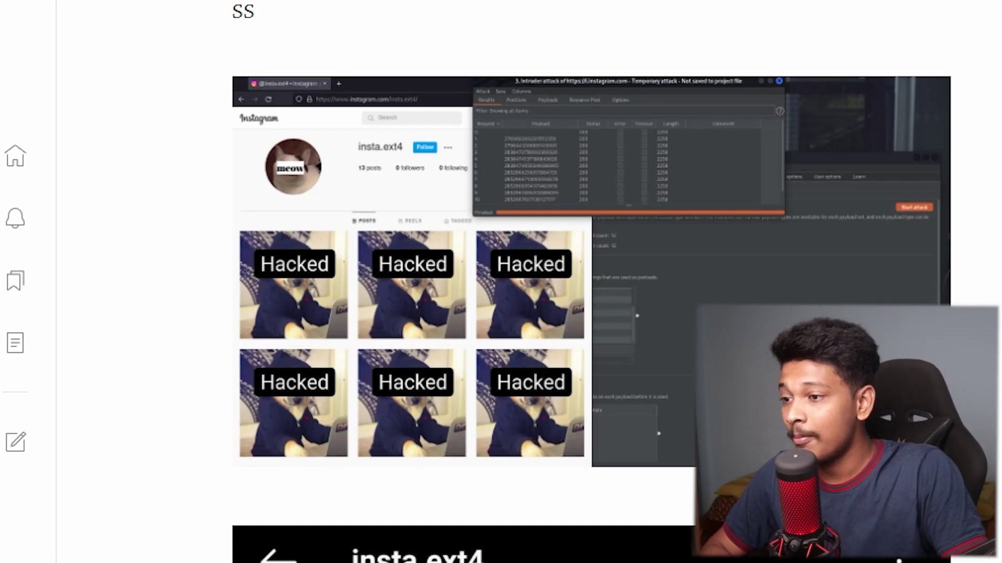
# Draw pink freehand arrows pointing at the top-left and bottom-left 'Hacked' thumbnails
pyautogui.moveTo(181, 345)
pyautogui.mouseDown()
pyautogui.moveTo(246, 313)
pyautogui.moveTo(244, 334)
pyautogui.mouseUp()
pyautogui.moveTo(198, 451)
pyautogui.mouseDown()
pyautogui.moveTo(250, 430)
pyautogui.moveTo(235, 465)
pyautogui.mouseUp()
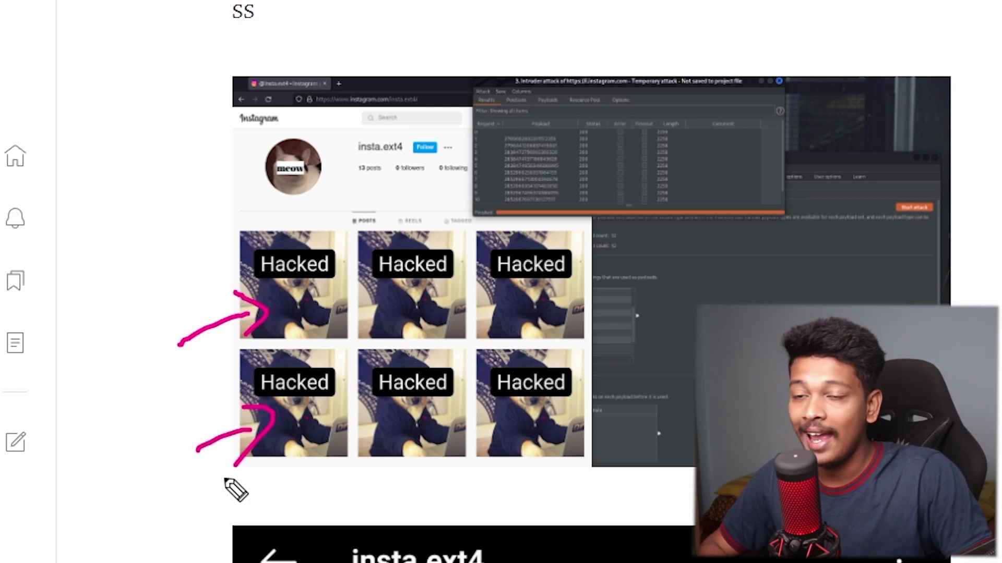
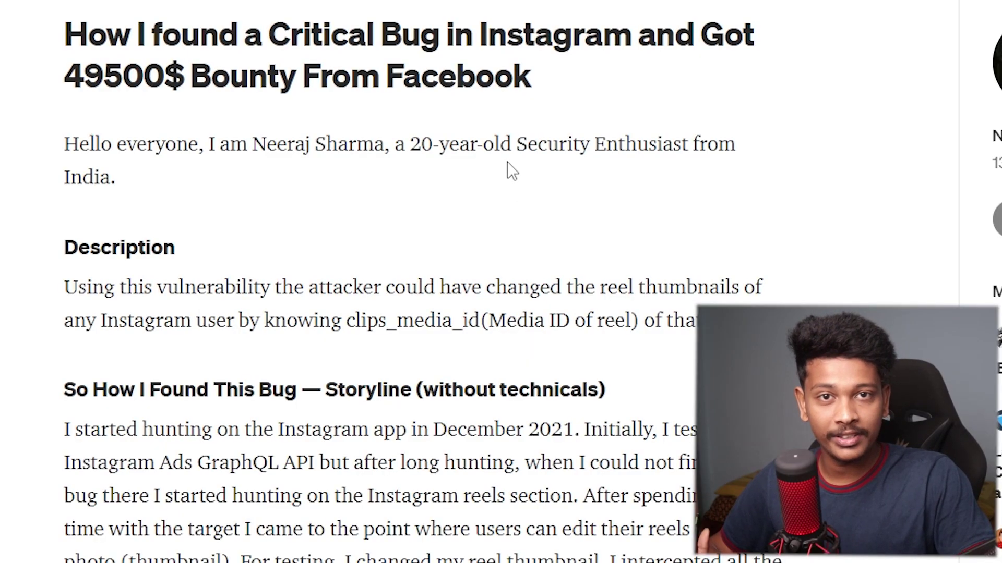
# Highlight the author's name, 'India', the thanks-list entry and the 49500$ award in the Medium article
pyautogui.moveTo(255, 145); pyautogui.dragTo(737, 148)
pyautogui.doubleClick(105, 179)
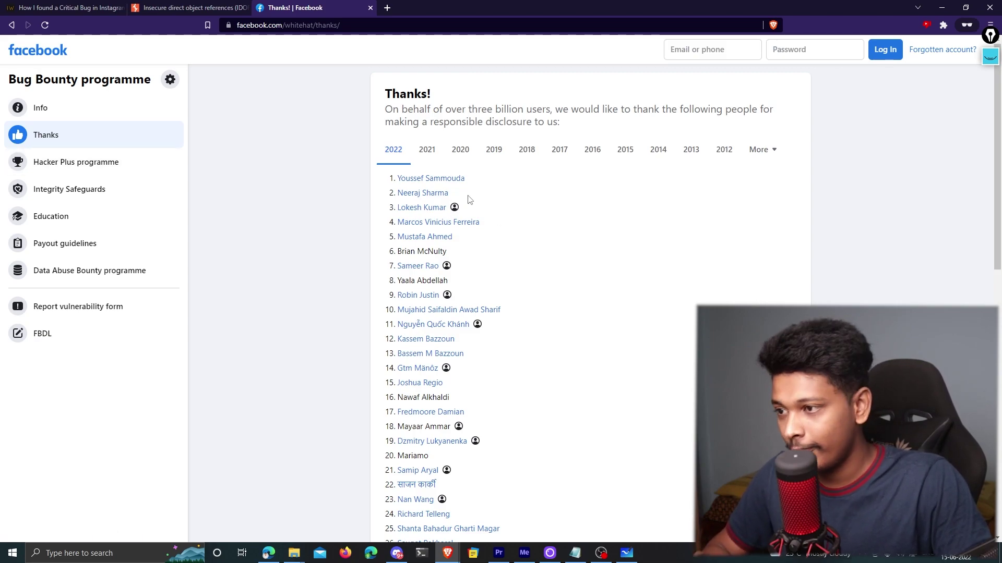
pyautogui.moveTo(449, 193); pyautogui.dragTo(395, 197)
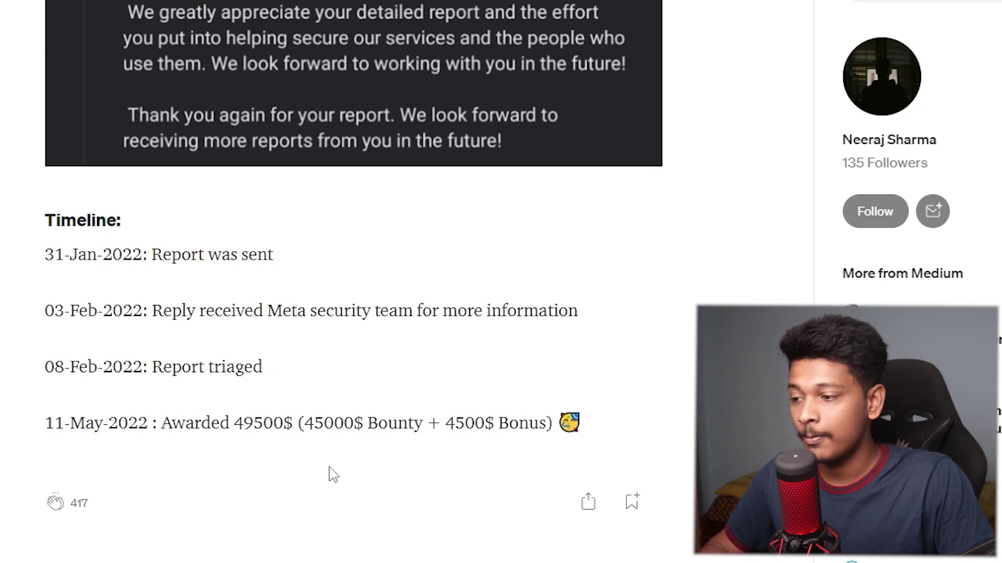
pyautogui.moveTo(238, 425); pyautogui.dragTo(293, 429)
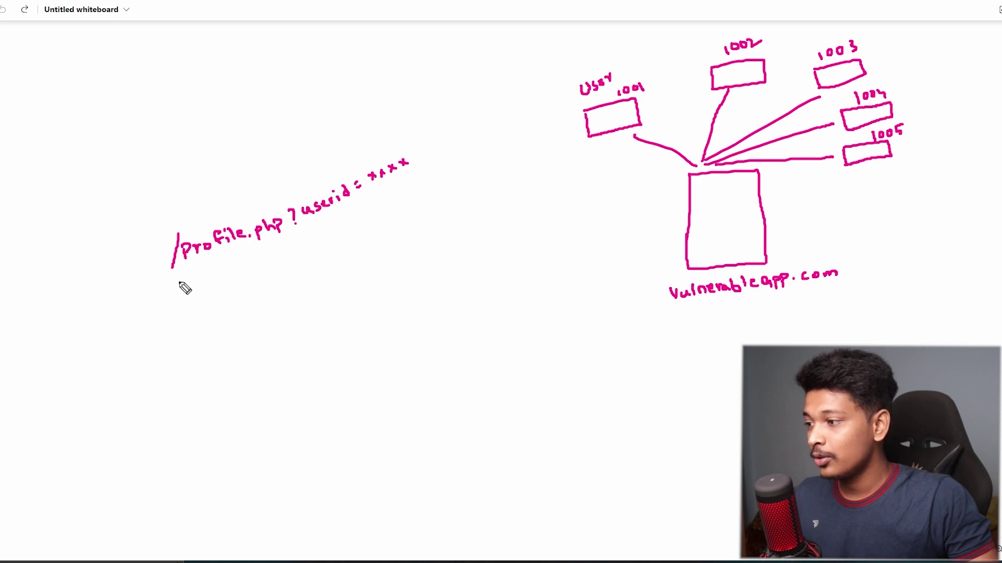
# Loop around /profile.php?userid=xxxx, underline xxxx and userid, and arrow it into vulnerableapp.com
pyautogui.moveTo(176, 283)
pyautogui.mouseDown()
pyautogui.moveTo(414, 193)
pyautogui.moveTo(424, 156)
pyautogui.moveTo(178, 284)
pyautogui.mouseUp()
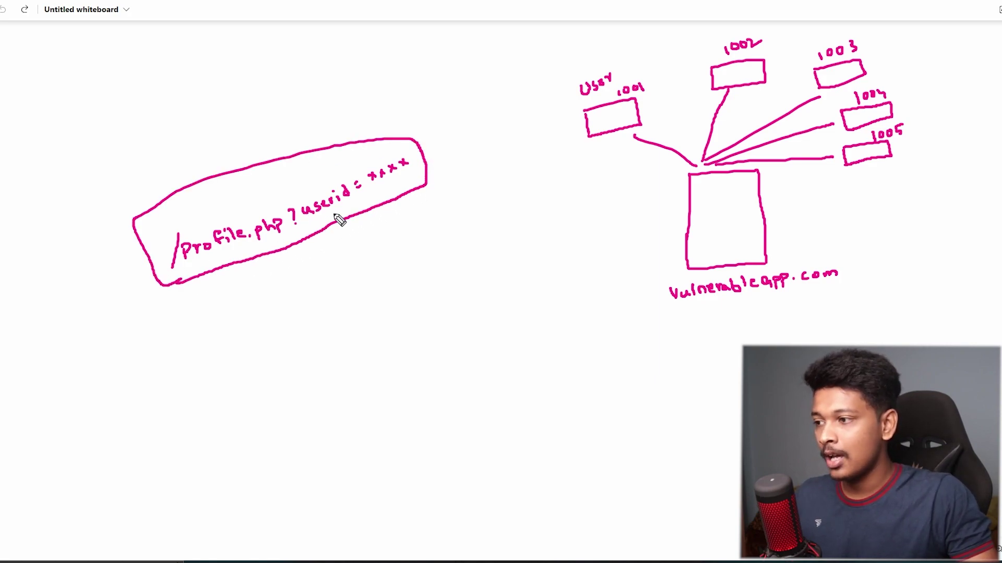
pyautogui.moveTo(375, 191); pyautogui.dragTo(409, 184)
pyautogui.moveTo(314, 219); pyautogui.dragTo(350, 205)
pyautogui.moveTo(319, 223); pyautogui.dragTo(352, 214)
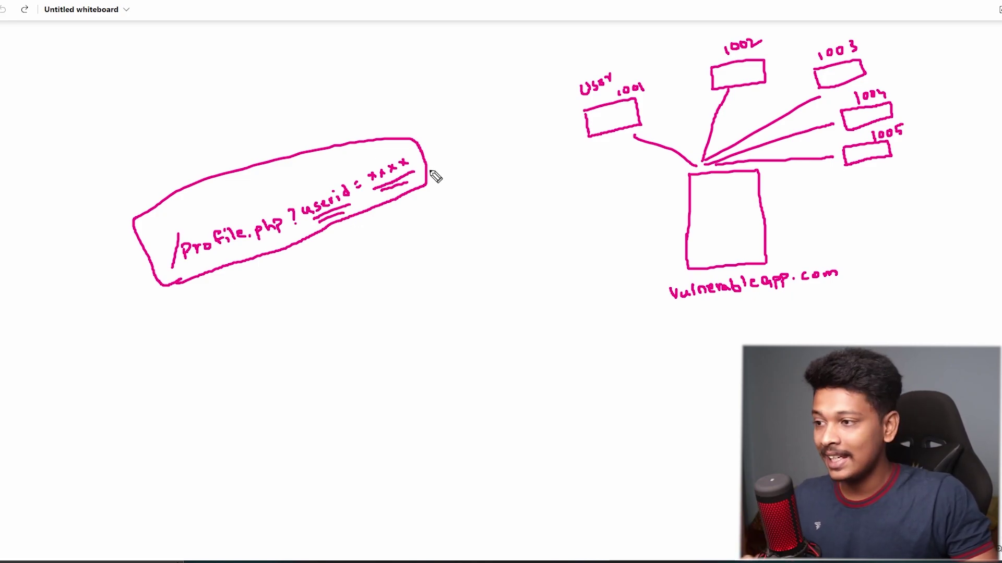
pyautogui.moveTo(430, 165); pyautogui.dragTo(664, 208)
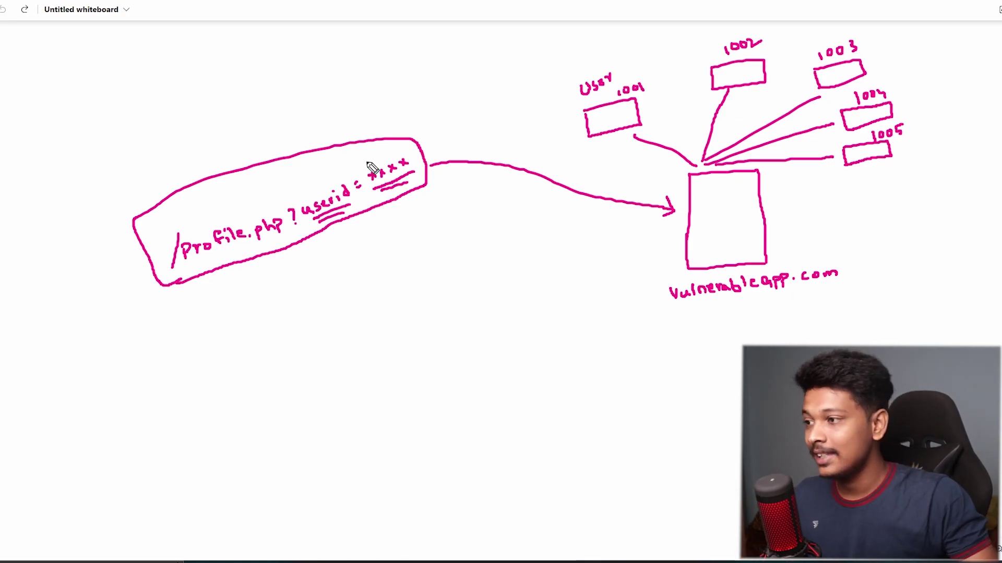
# Sketch an attacker stick figure with an arrow pointing to id 1003
pyautogui.moveTo(181, 82)
pyautogui.mouseDown()
pyautogui.moveTo(201, 127)
pyautogui.moveTo(213, 116)
pyautogui.moveTo(200, 137)
pyautogui.mouseUp()
pyautogui.moveTo(230, 106); pyautogui.dragTo(277, 90)
pyautogui.moveTo(260, 78)
pyautogui.mouseDown()
pyautogui.moveTo(277, 90)
pyautogui.moveTo(272, 98)
pyautogui.moveTo(348, 75)
pyautogui.mouseUp()
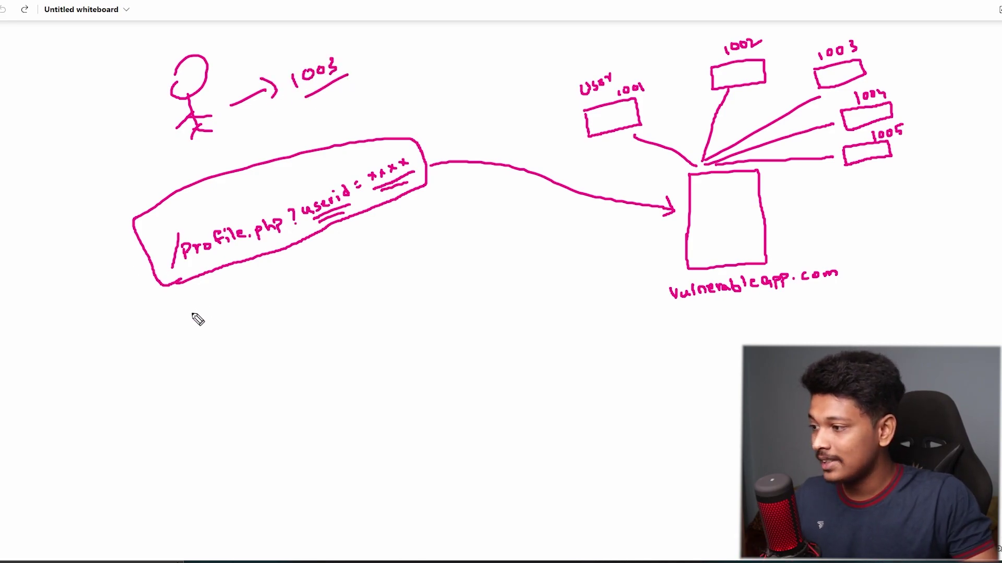
# Write /profile.php?userid=1003, arrow it into vulnerableapp.com, and draw an arrow down to IDOR
pyautogui.moveTo(194, 305)
pyautogui.mouseDown()
pyautogui.moveTo(193, 323)
pyautogui.moveTo(228, 308)
pyautogui.mouseUp()
pyautogui.moveTo(234, 291)
pyautogui.mouseDown()
pyautogui.moveTo(235, 303)
pyautogui.moveTo(397, 260)
pyautogui.mouseUp()
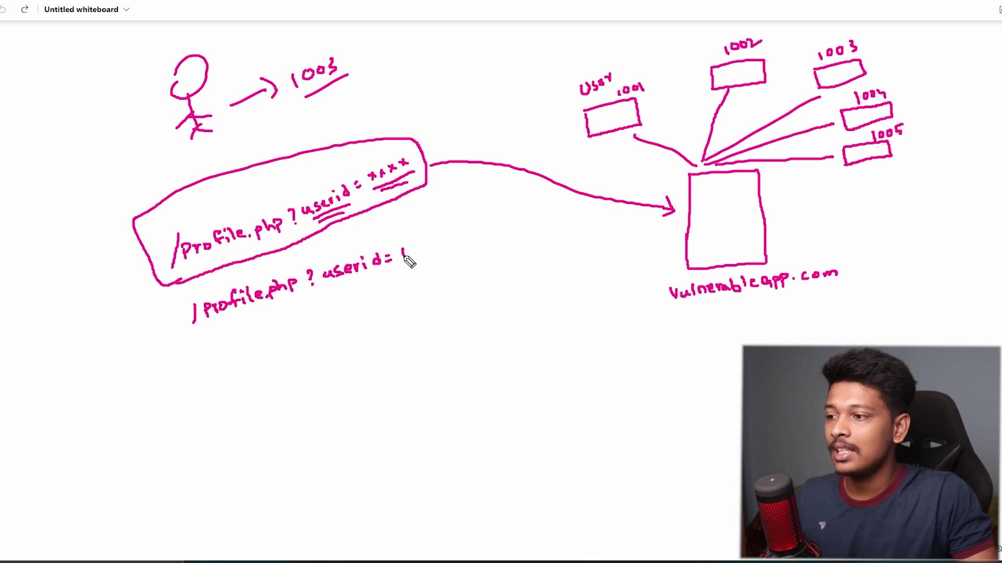
pyautogui.moveTo(458, 246); pyautogui.dragTo(674, 260)
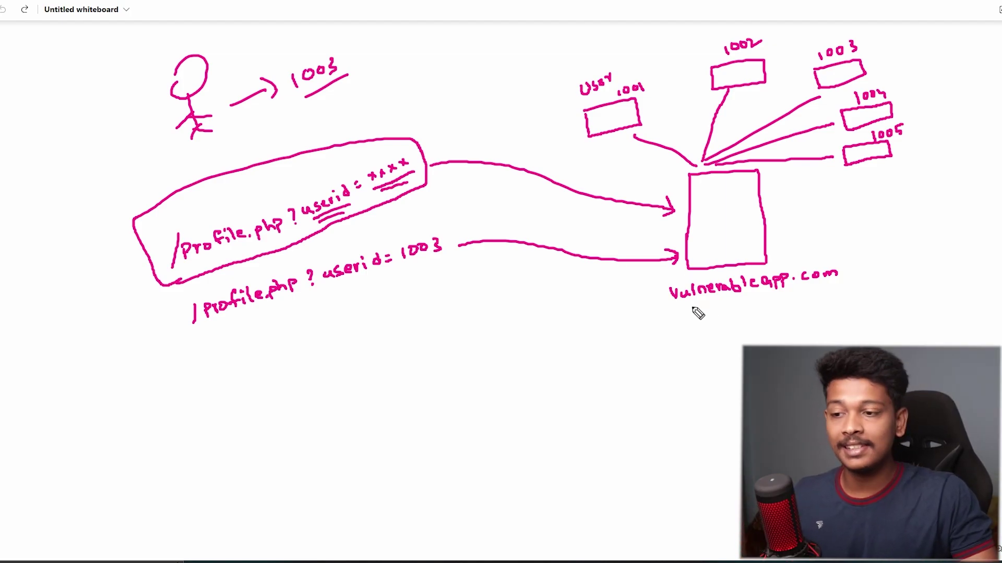
pyautogui.moveTo(710, 309); pyautogui.dragTo(716, 339)
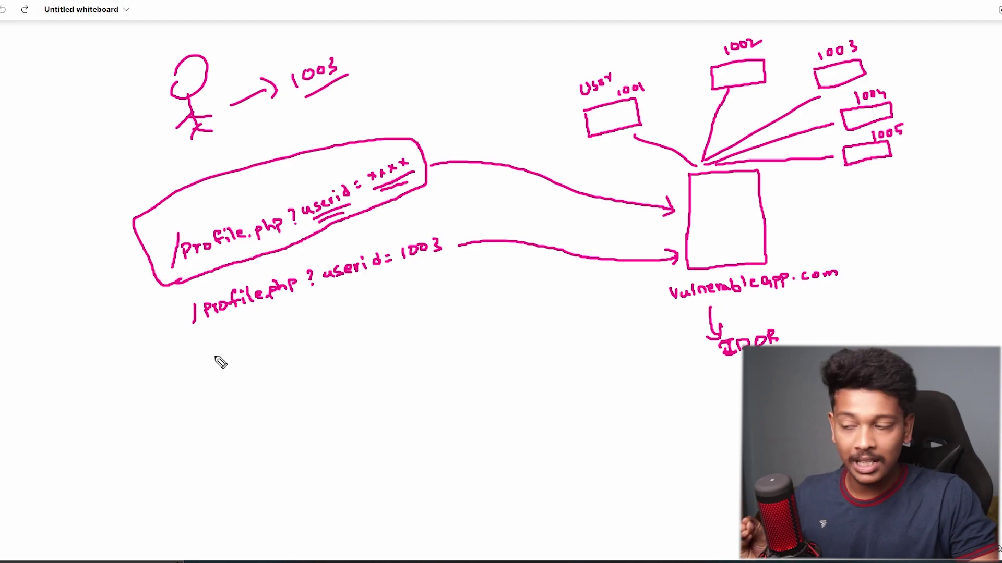
# Write /profile.php?userid=1005 arrowed to the server, underline 1005, and draw a return arrow from vulnerableapp.com
pyautogui.moveTo(203, 348)
pyautogui.mouseDown()
pyautogui.moveTo(203, 371)
pyautogui.moveTo(209, 358)
pyautogui.moveTo(261, 339)
pyautogui.moveTo(470, 279)
pyautogui.moveTo(612, 282)
pyautogui.moveTo(674, 269)
pyautogui.moveTo(661, 276)
pyautogui.mouseUp()
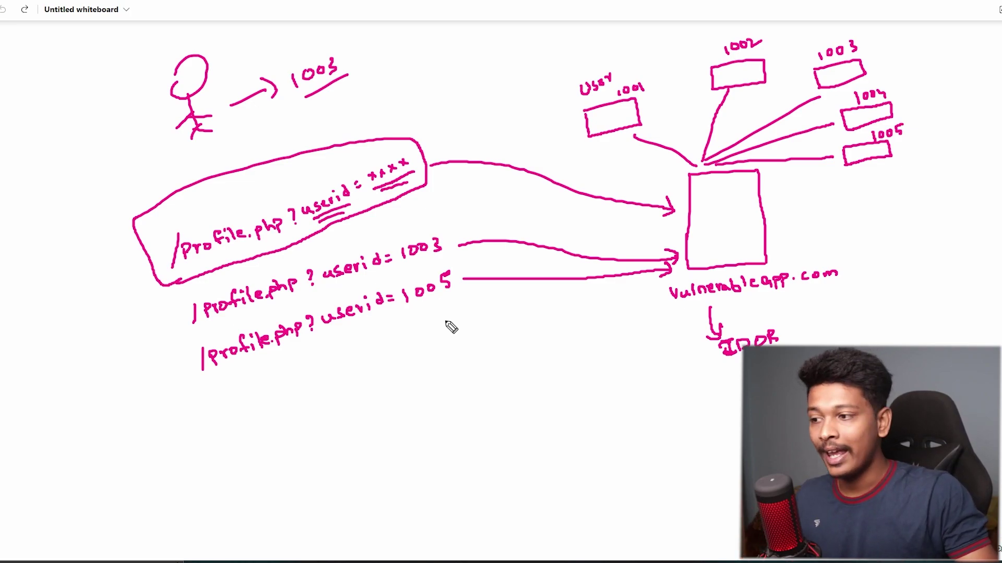
pyautogui.moveTo(412, 311); pyautogui.dragTo(454, 300)
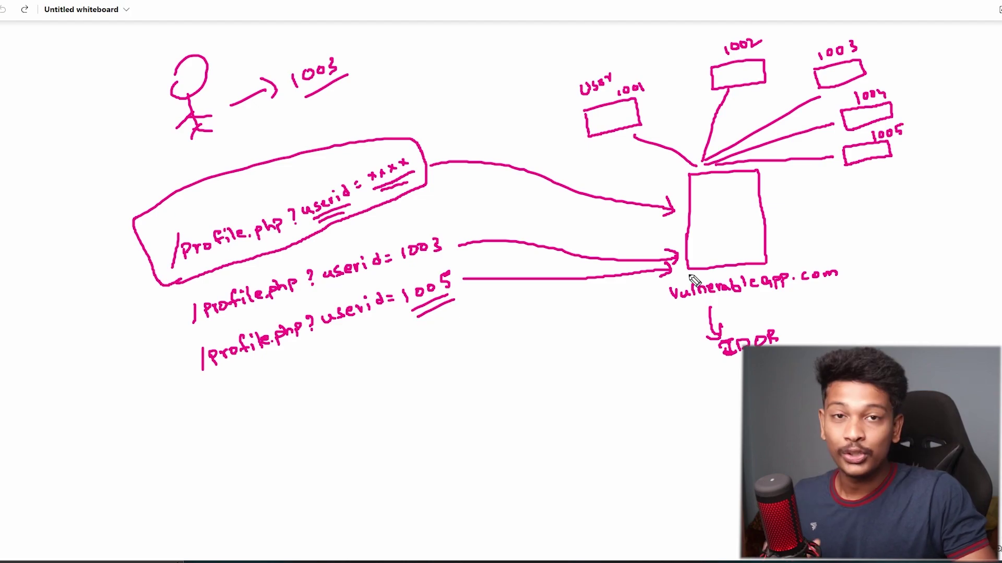
pyautogui.moveTo(668, 295)
pyautogui.mouseDown()
pyautogui.moveTo(401, 359)
pyautogui.moveTo(427, 367)
pyautogui.mouseUp()
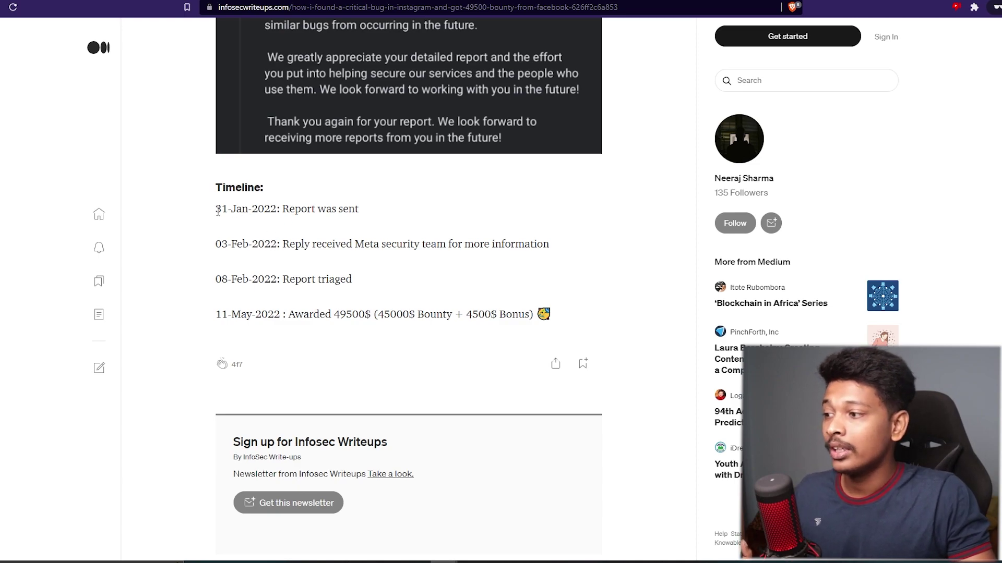
# Highlight the 31-Jan-2022 report date, then the POST /api/v1/media/configure_to_clips_cover_image/ endpoint path
pyautogui.moveTo(218, 211); pyautogui.dragTo(278, 212)
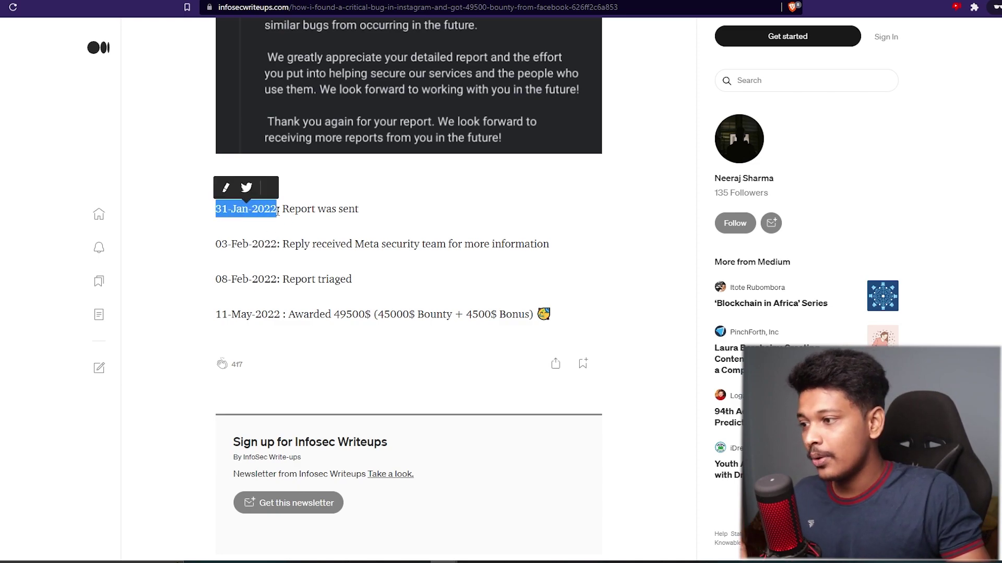
pyautogui.click(187, 292)
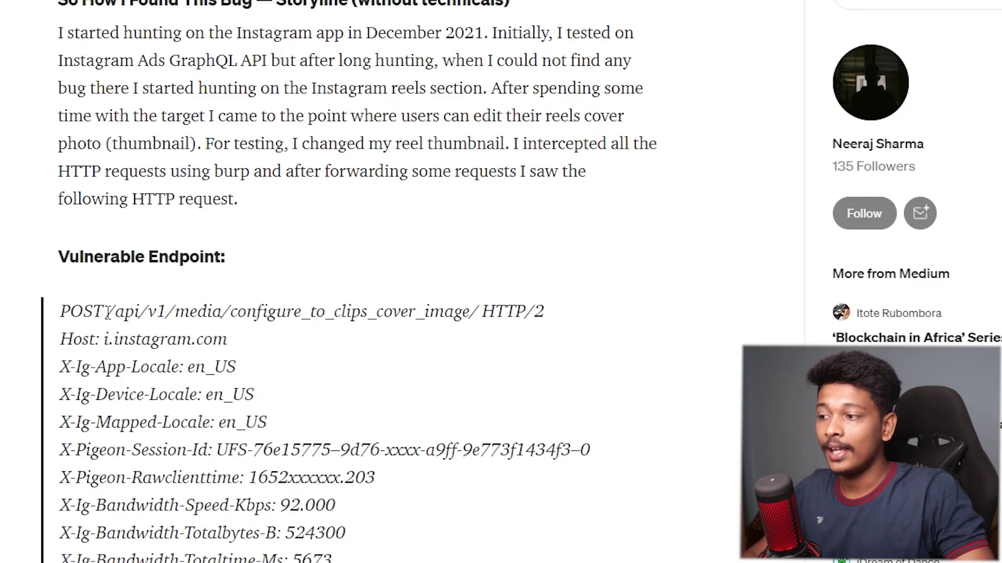
pyautogui.moveTo(106, 312); pyautogui.dragTo(472, 312)
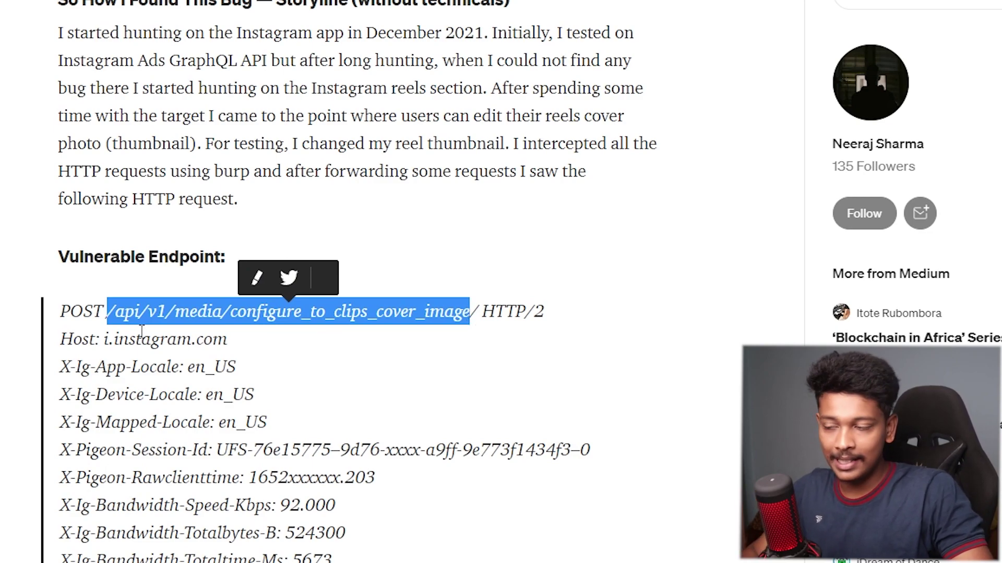
# Highlight POST, the clips_media_id parameter with its media id value, and upload_id
pyautogui.doubleClick(76, 312)
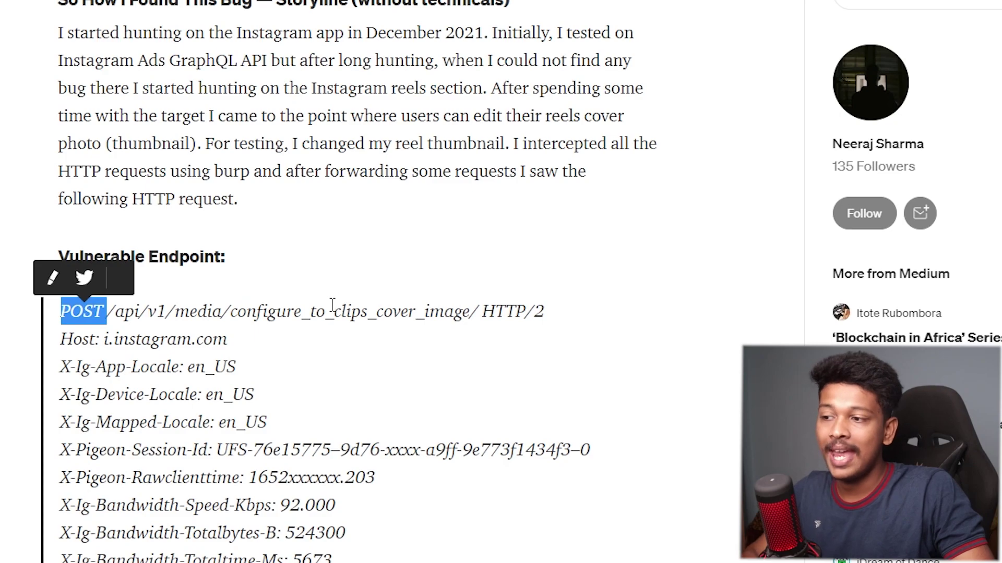
pyautogui.scroll(-20, 332, 304)
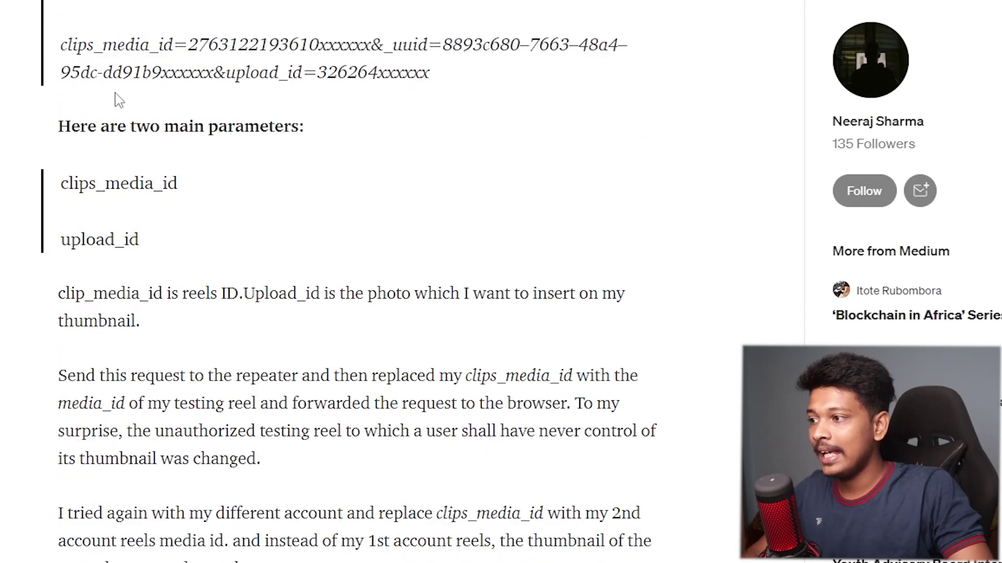
pyautogui.moveTo(62, 46); pyautogui.dragTo(173, 47)
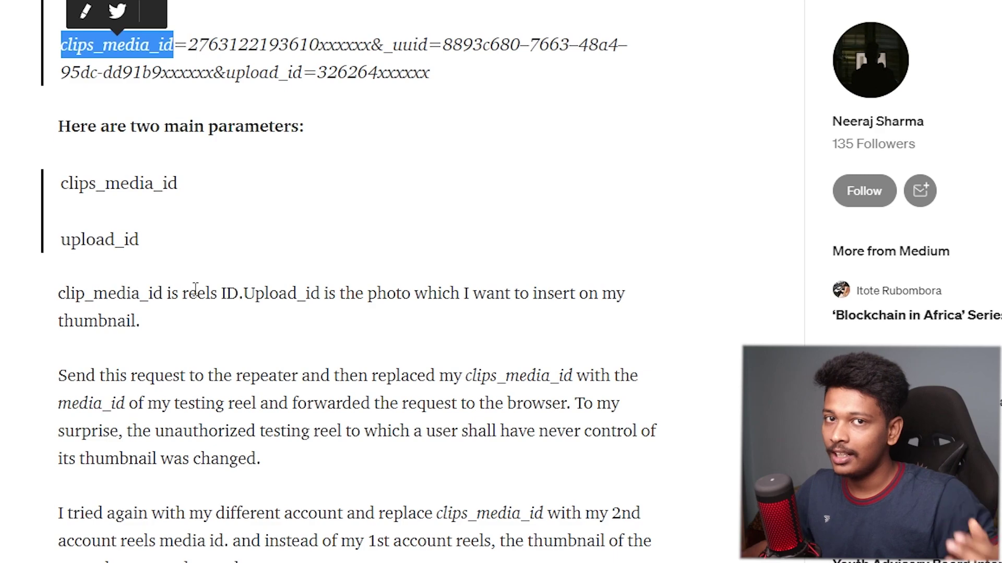
pyautogui.doubleClick(243, 47)
pyautogui.moveTo(226, 77); pyautogui.dragTo(368, 77)
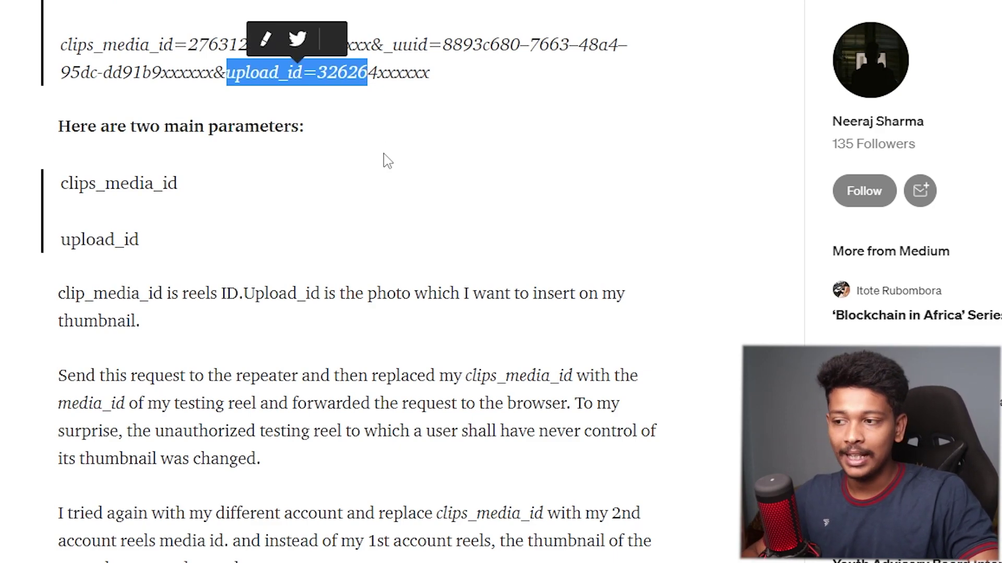
# Reselect clips_media_id and upload_id with their values, then scroll to the proof of concept
pyautogui.moveTo(60, 46); pyautogui.dragTo(180, 48)
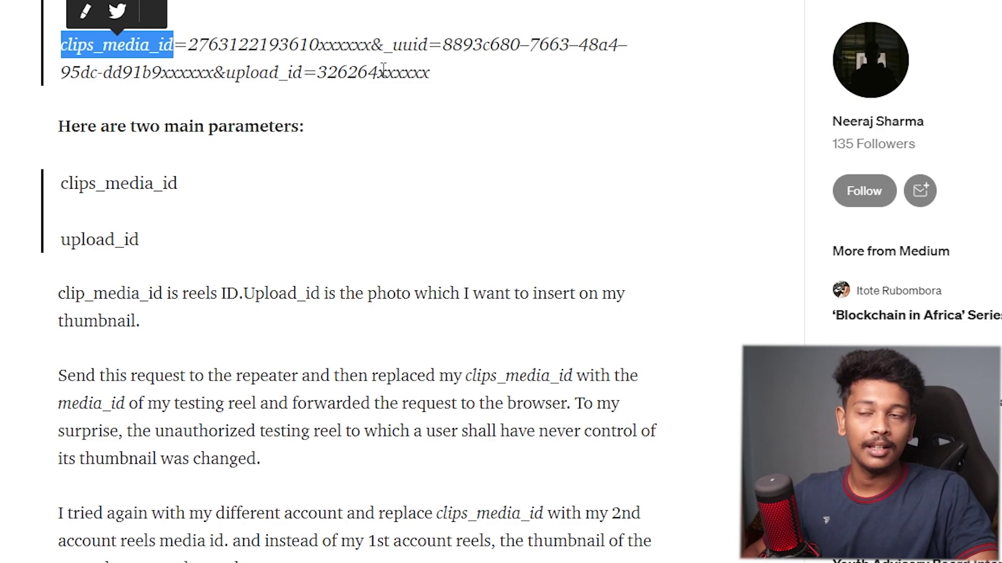
pyautogui.click(300, 53)
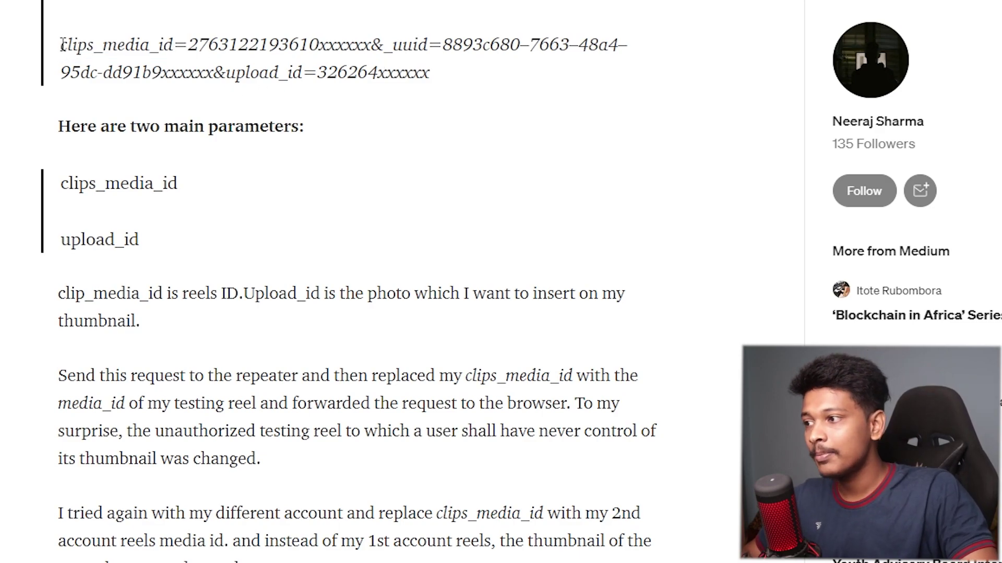
pyautogui.moveTo(62, 44); pyautogui.dragTo(318, 39)
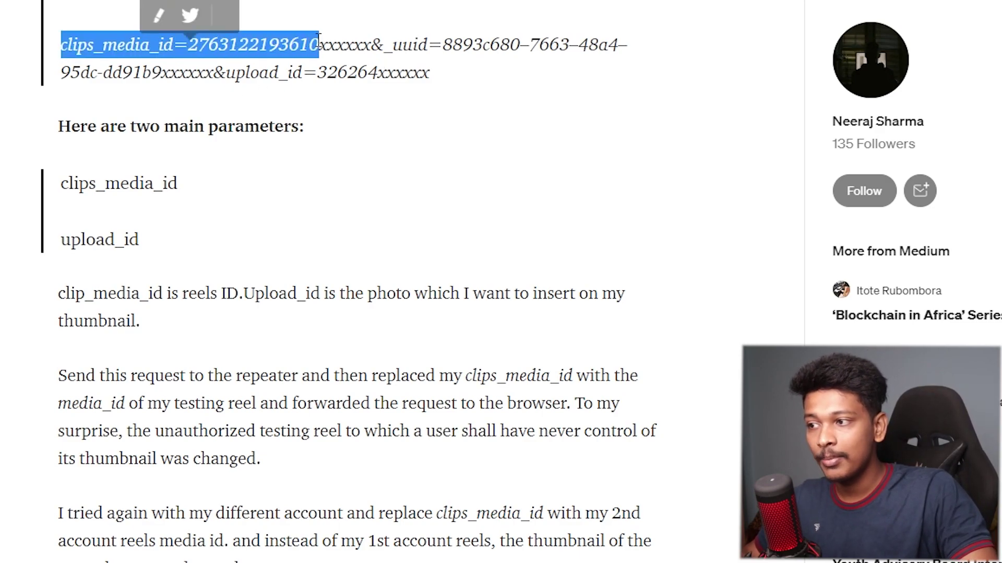
pyautogui.moveTo(227, 73); pyautogui.dragTo(433, 74)
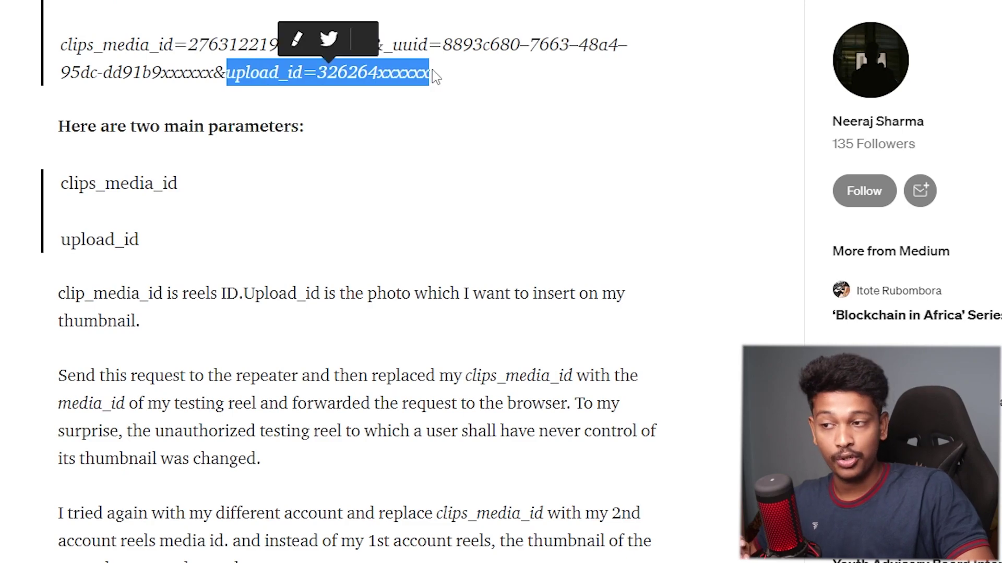
pyautogui.scroll(-20, 618, 156)
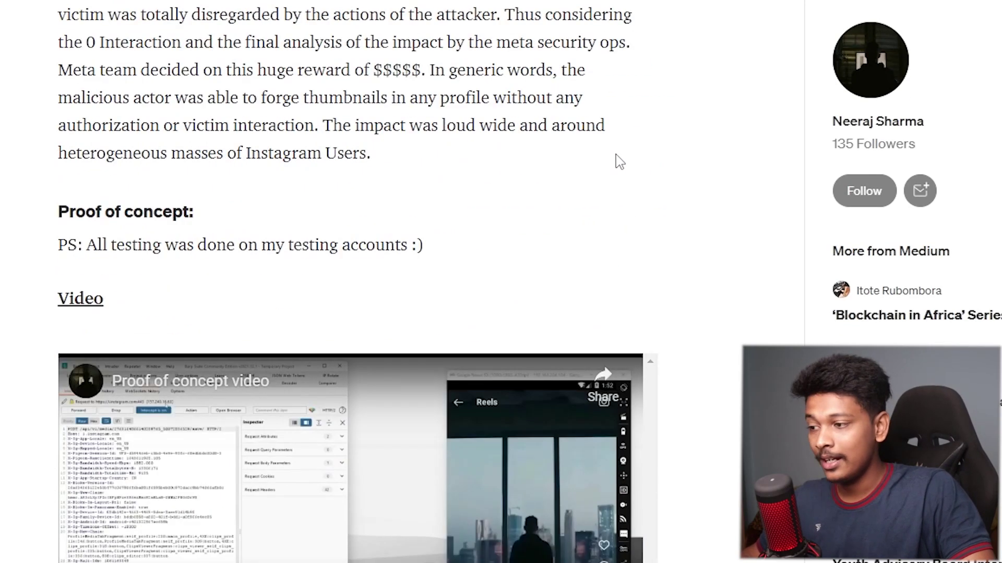
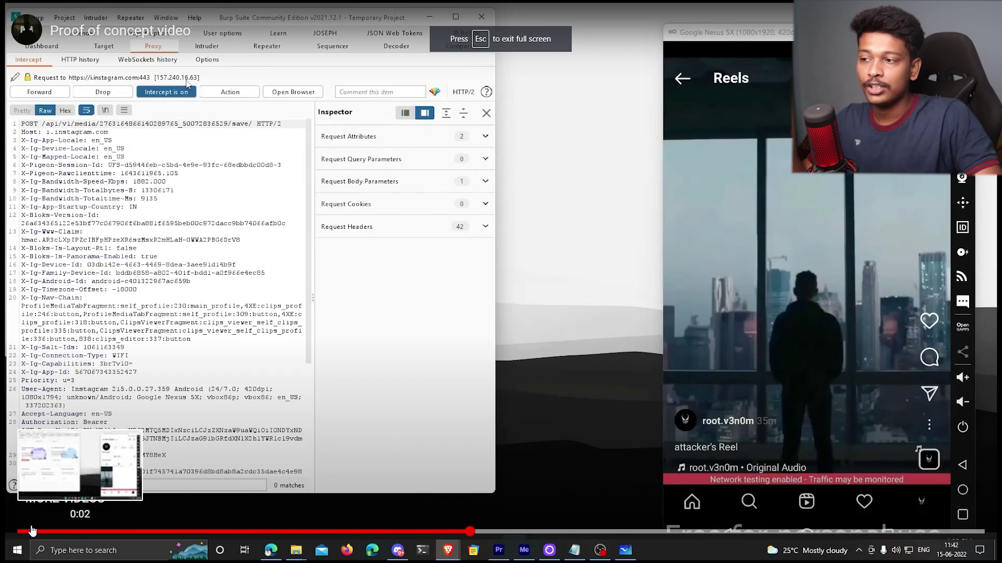
# Rewind the demo video to 0:02 and resume playback, with Burp's Proxy Intercept showing 'Intercept is off'
pyautogui.click(31, 531)
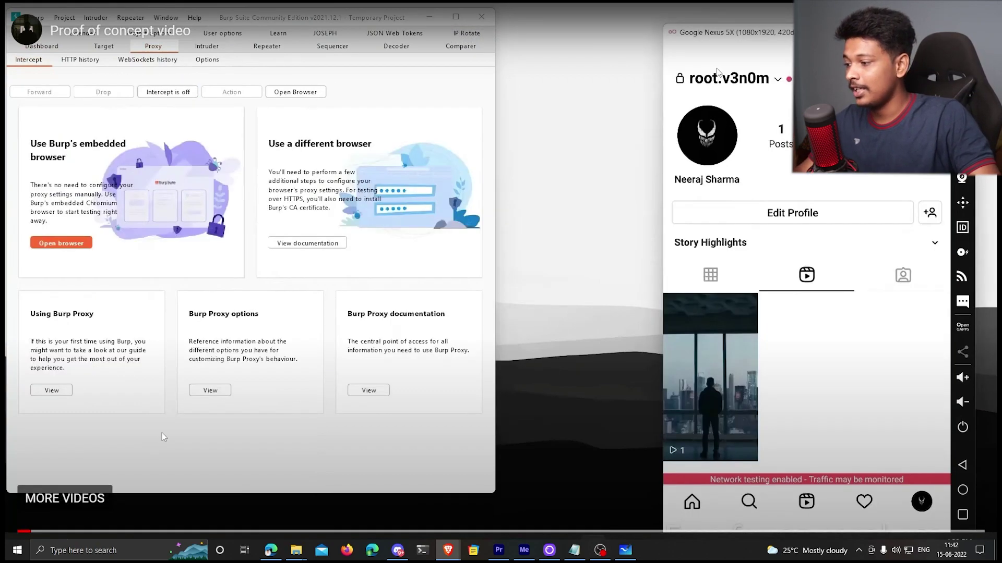
pyautogui.click(182, 385)
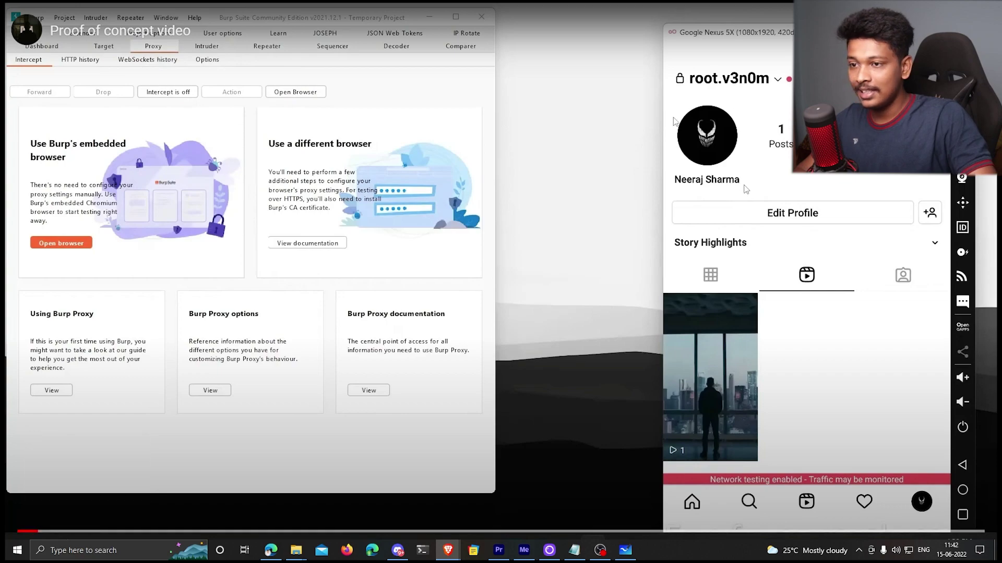
pyautogui.click(515, 252)
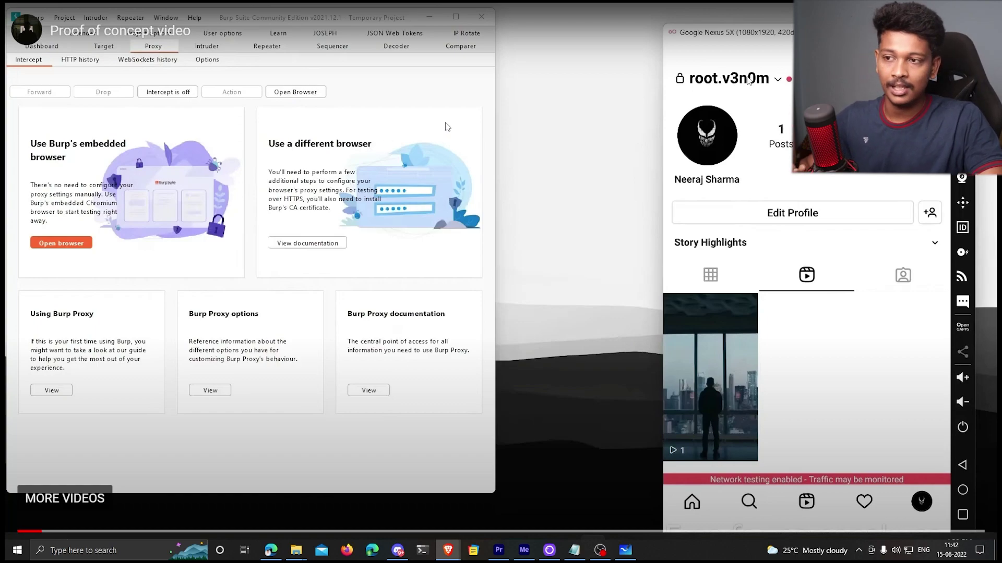
pyautogui.click(417, 118)
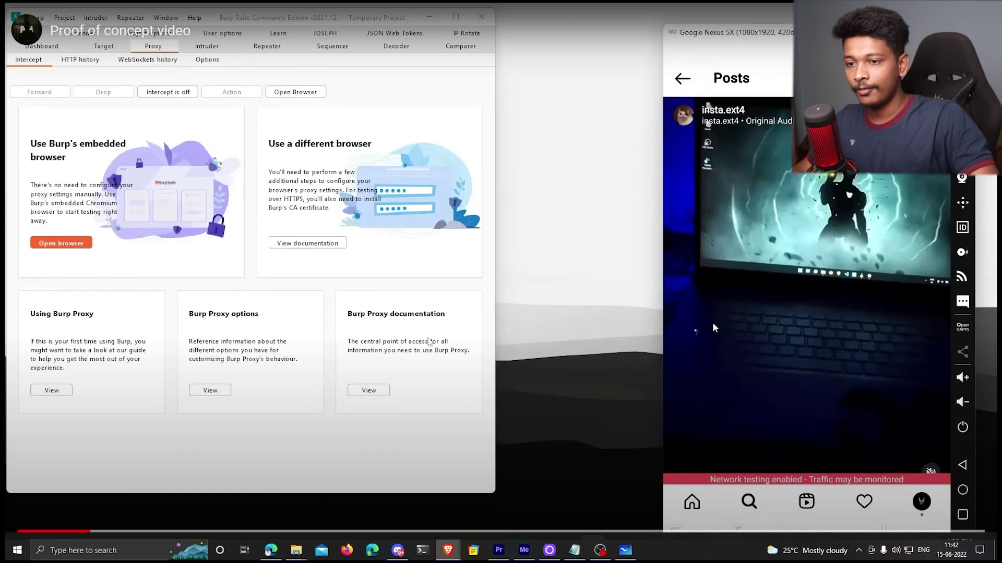
pyautogui.click(242, 113)
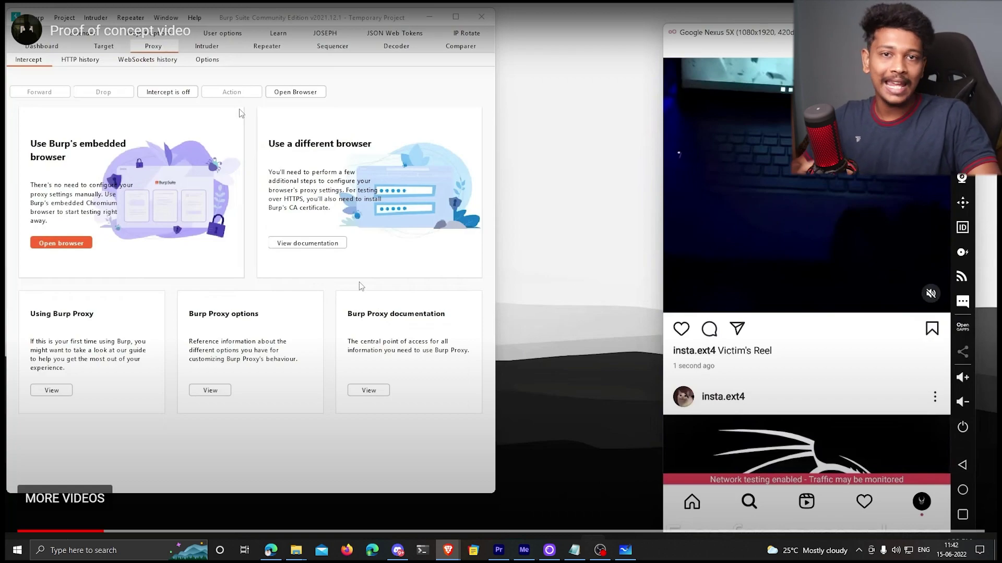
pyautogui.click(331, 342)
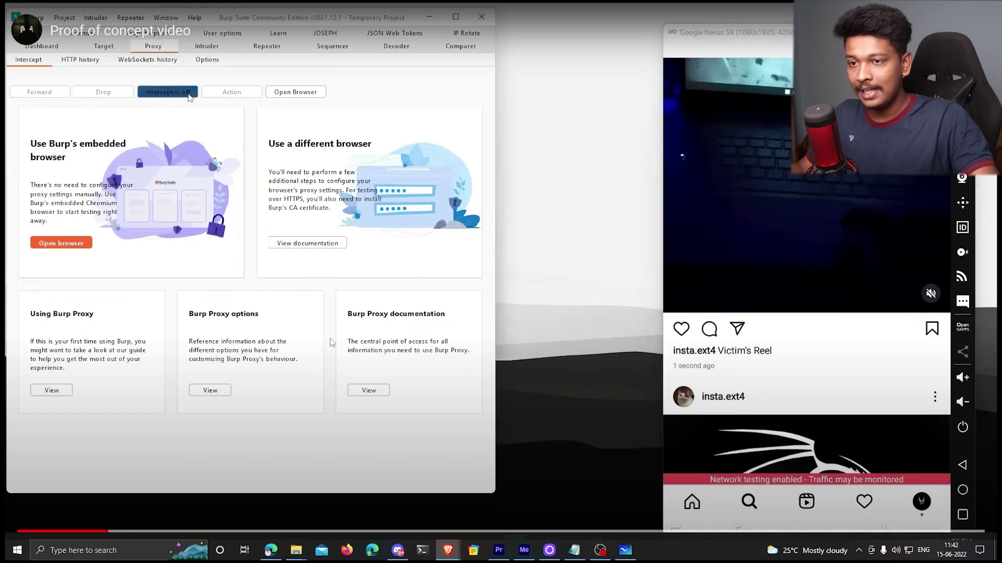
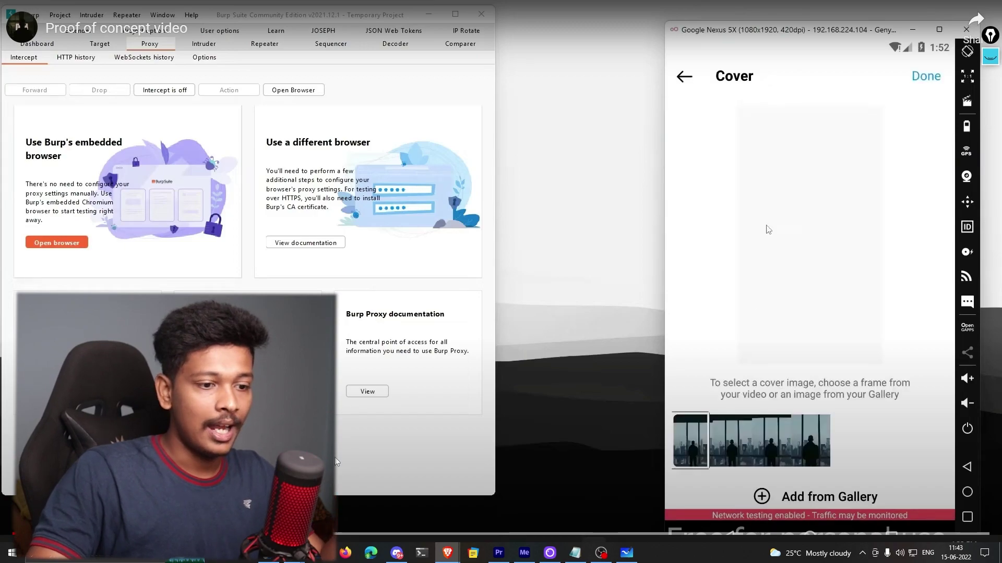
# Set the gallery image reading 'Hello Friend / You Are Hacked :)' as the reel cover
pyautogui.click(775, 495)
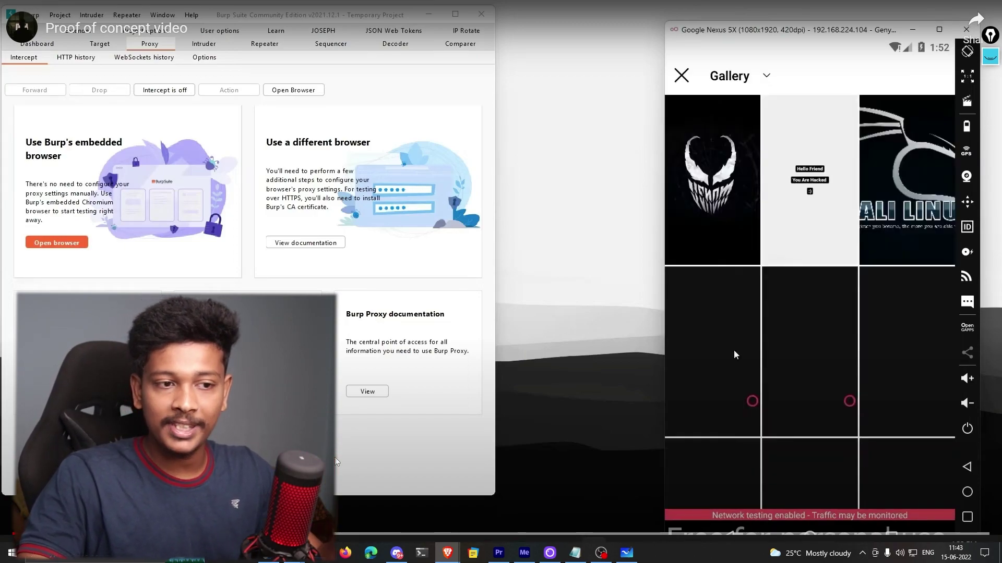
pyautogui.click(782, 250)
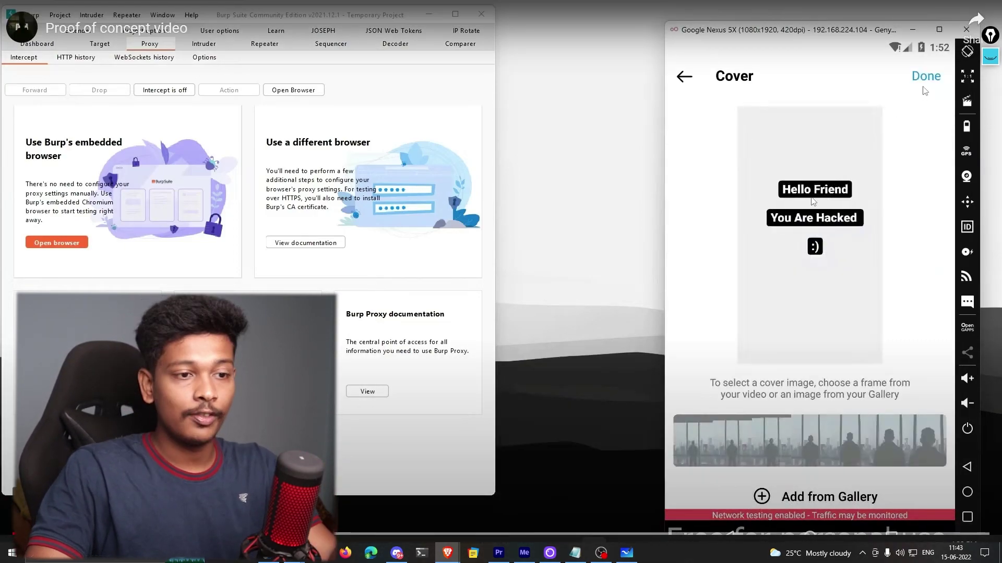